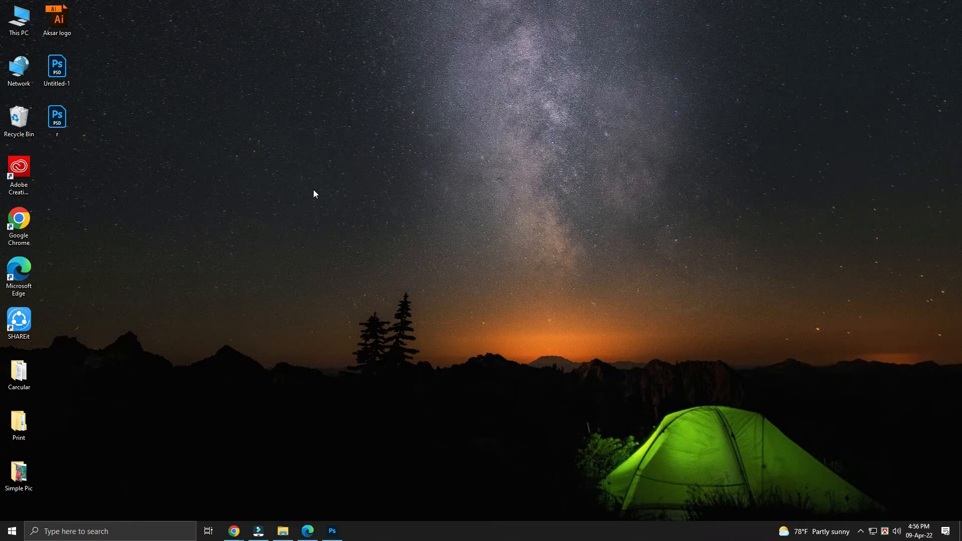
Step: Switch to Photoshop and open the torn portrait scan Untitled-1.tif
click(333, 533)
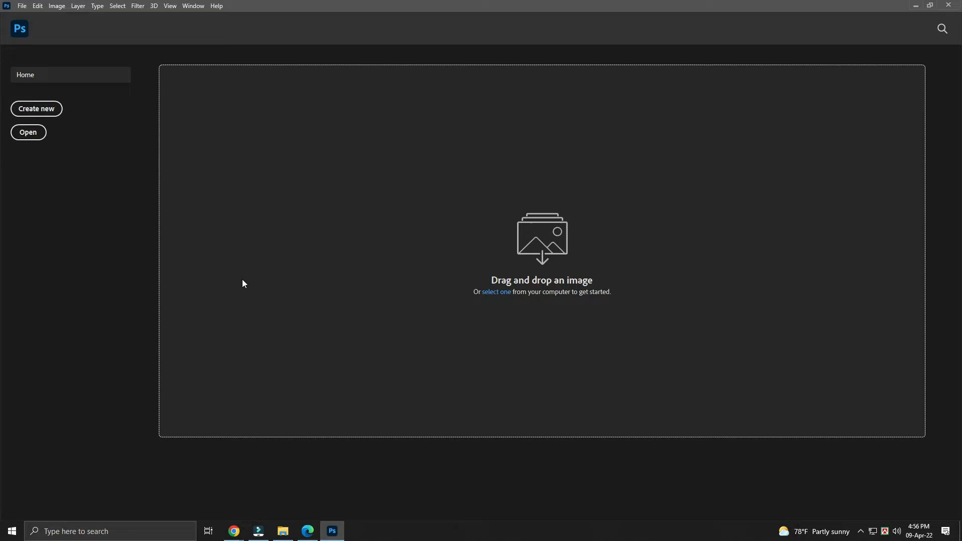
click(28, 133)
double_click(214, 74)
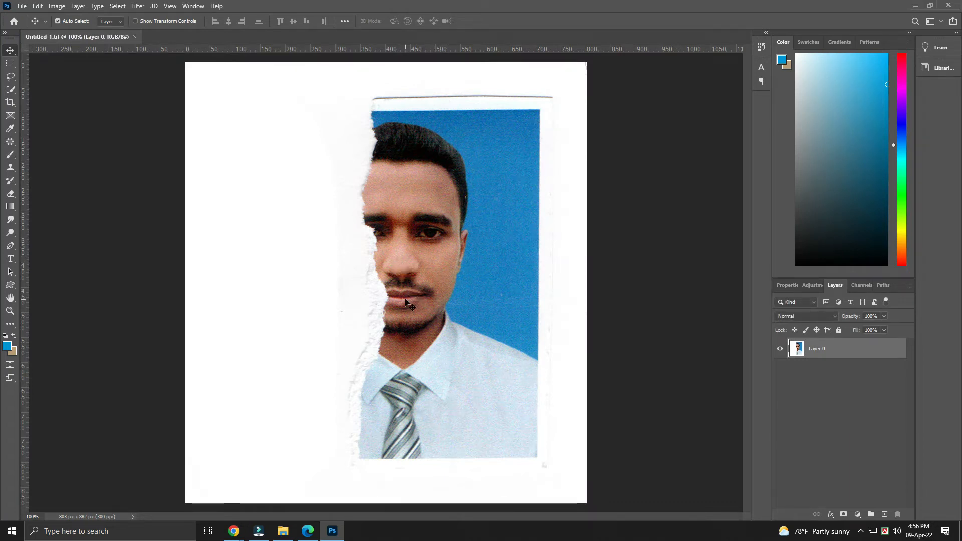
key(ctrl+0)
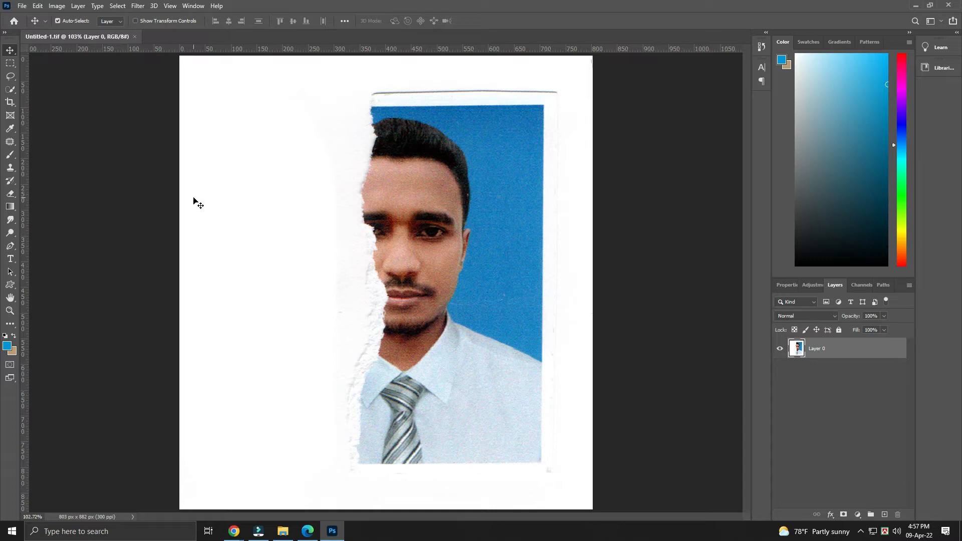
Step: Lasso the intact shoulder, collar and shirt beside the tie, and copy that area onto a new layer
click(11, 77)
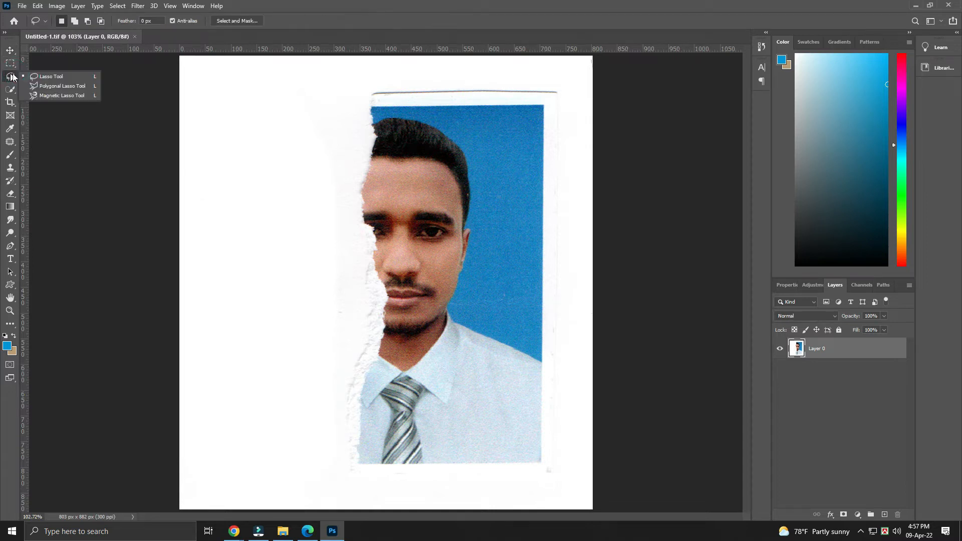
click(45, 76)
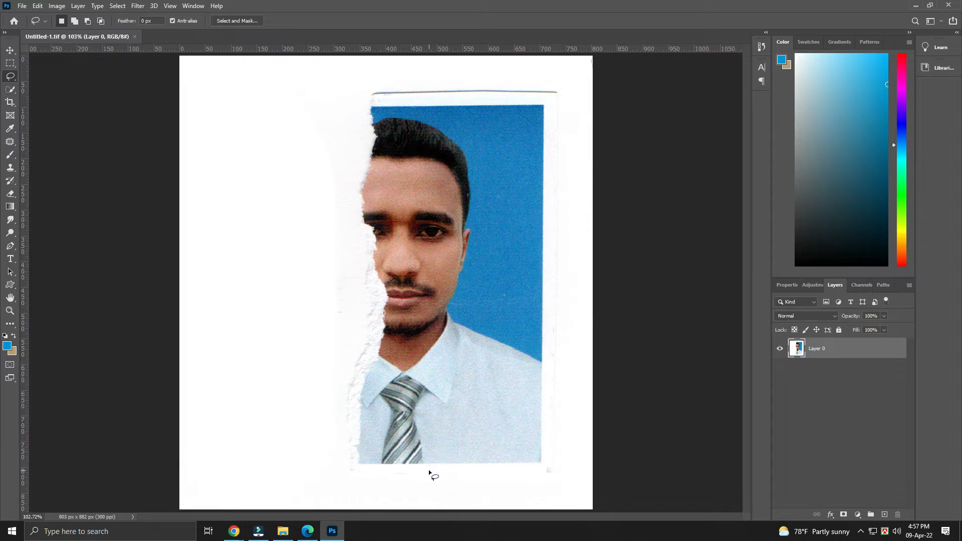
drag(429, 457, 425, 437)
drag(427, 379, 412, 351)
mouse_move(518, 310)
mouse_down()
mouse_move(564, 348)
mouse_move(571, 435)
mouse_move(561, 478)
mouse_move(520, 491)
mouse_move(430, 470)
mouse_up()
key(ctrl+c)
key(ctrl+v)
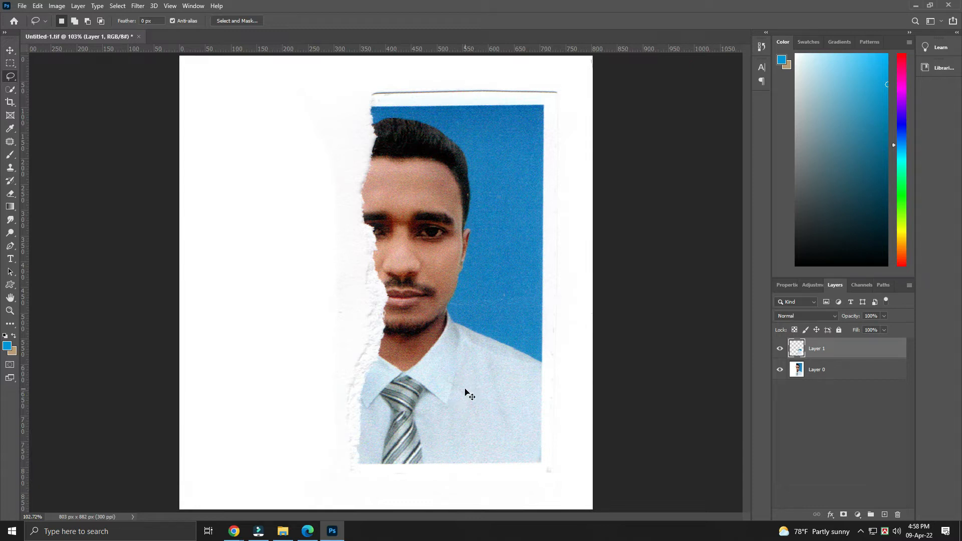
Step: Flip the copied shoulder horizontally and place it over the missing shoulder on the torn side
key(ctrl+t)
right_click(467, 368)
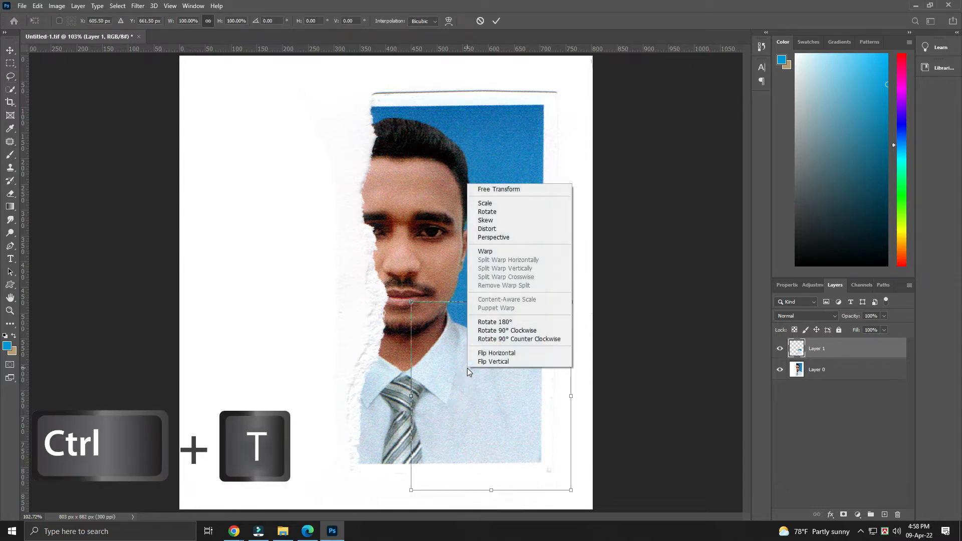
click(498, 354)
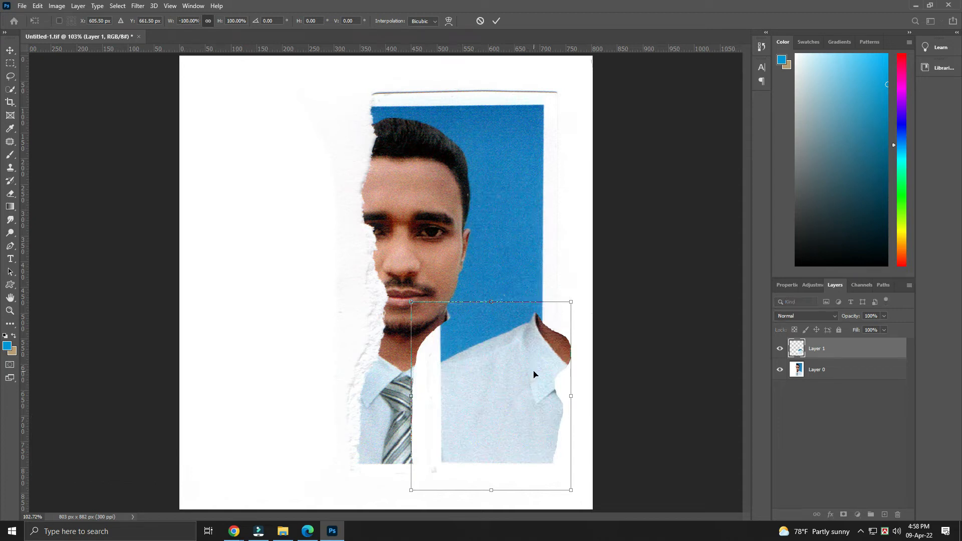
drag(532, 373, 361, 380)
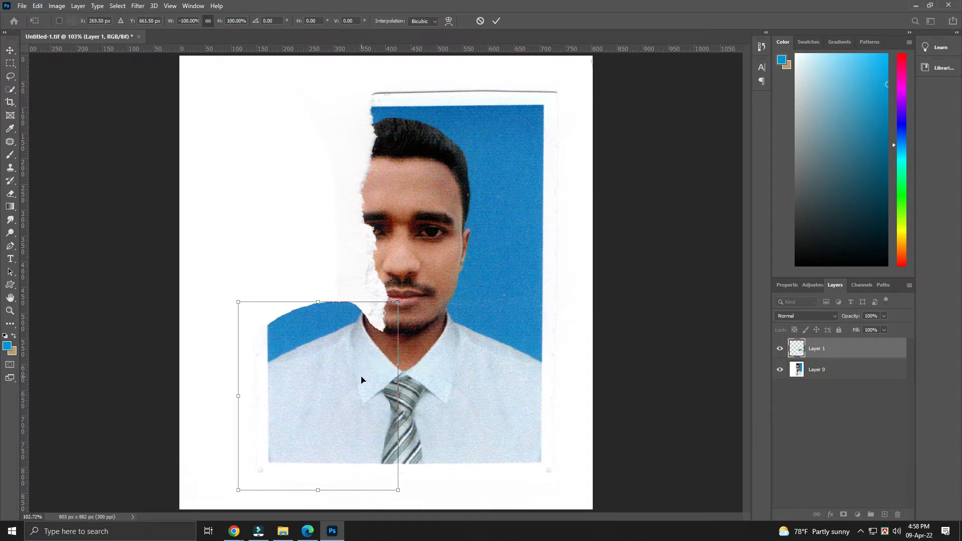
key(Return)
Step: Fine-tune the position of the mirrored shoulder so the collar and shirt meet at the tie
key(l)
drag(274, 348, 588, 520)
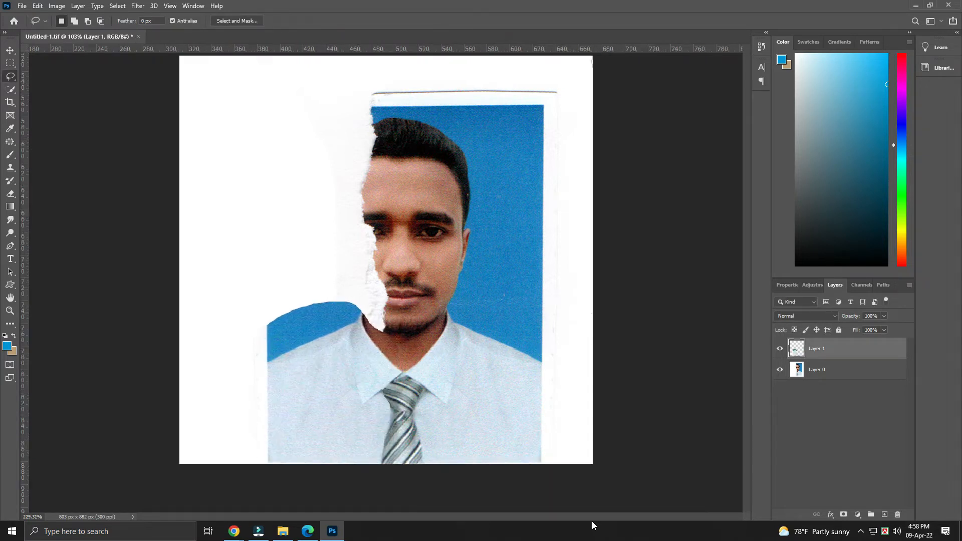
key(ctrl+1)
key(v)
click(337, 385)
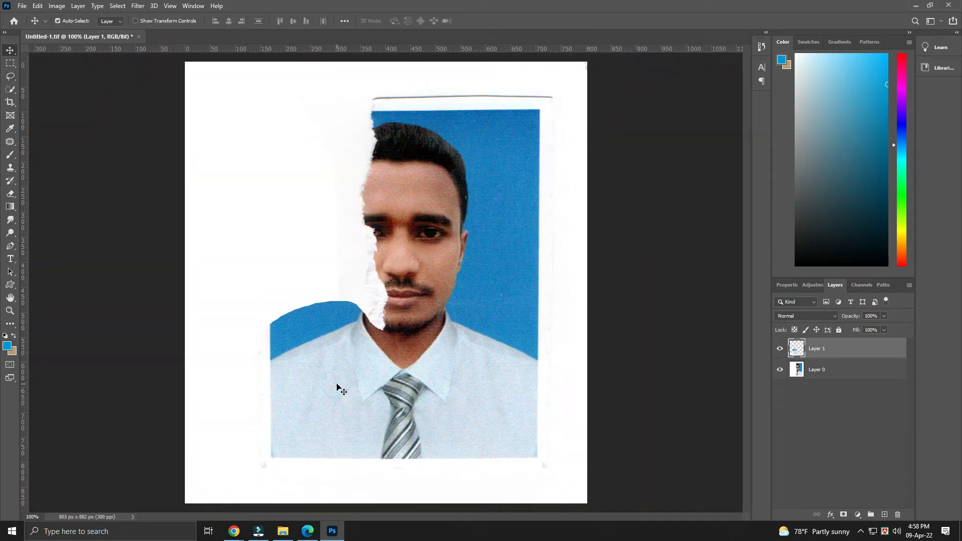
key(ctrl)
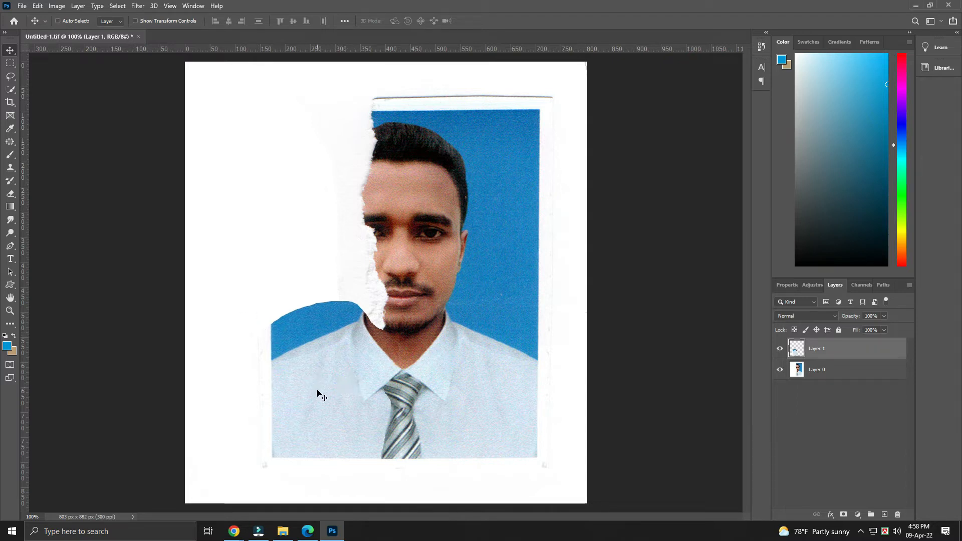
scroll(318, 394, up, 1)
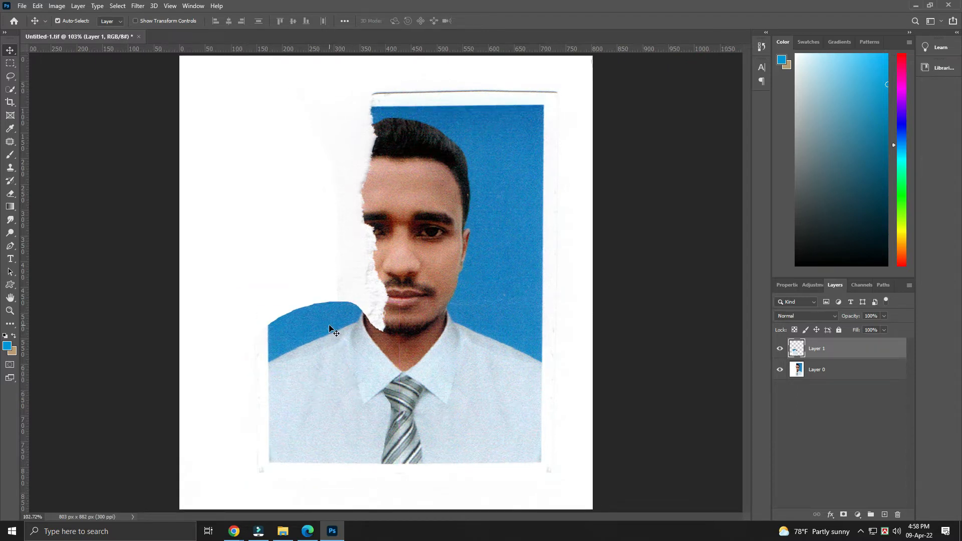
Step: On Layer 0, lasso the intact half of the face and hair from neck to hairline and copy it onto a new layer
click(823, 373)
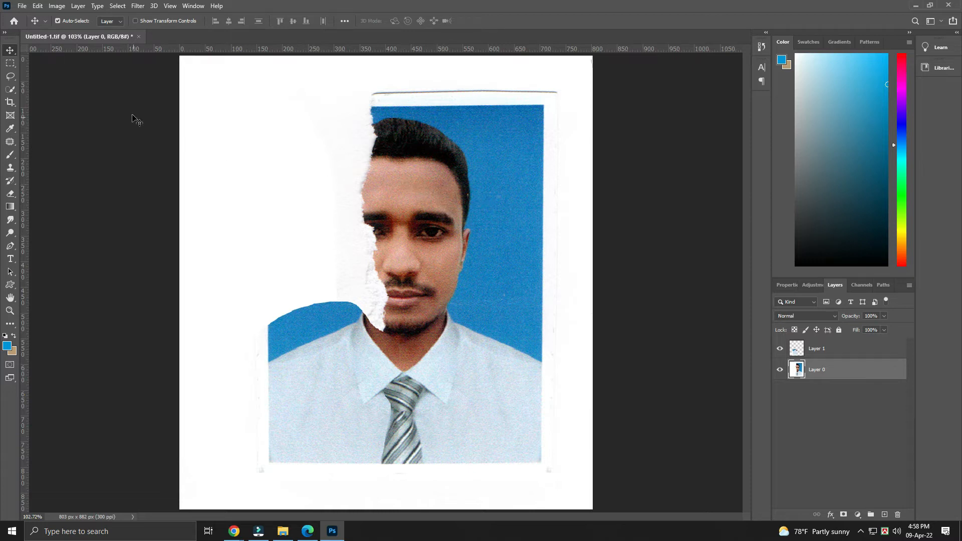
click(10, 76)
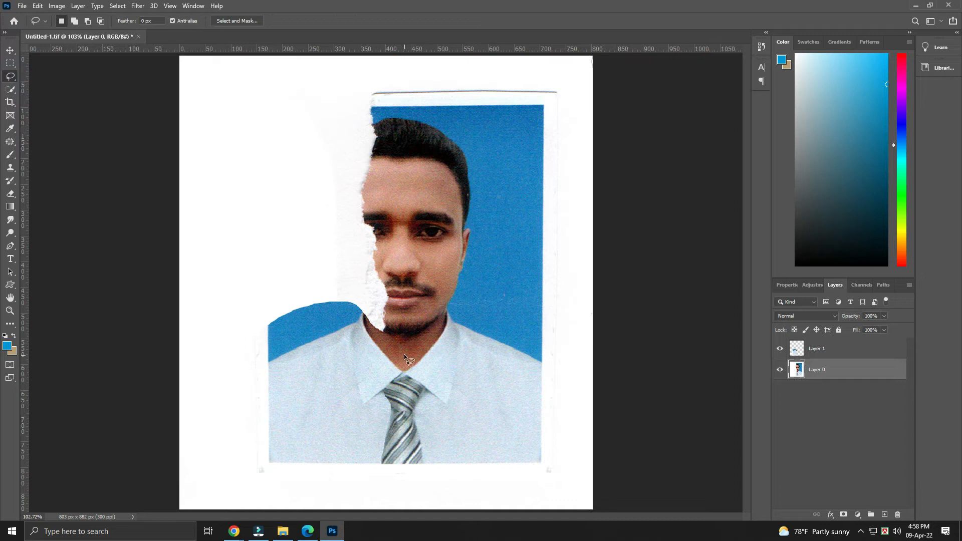
drag(404, 351, 404, 312)
drag(403, 207, 412, 117)
drag(493, 176, 490, 239)
mouse_move(454, 313)
mouse_down()
mouse_move(419, 356)
mouse_move(403, 350)
mouse_up()
key(ctrl+c)
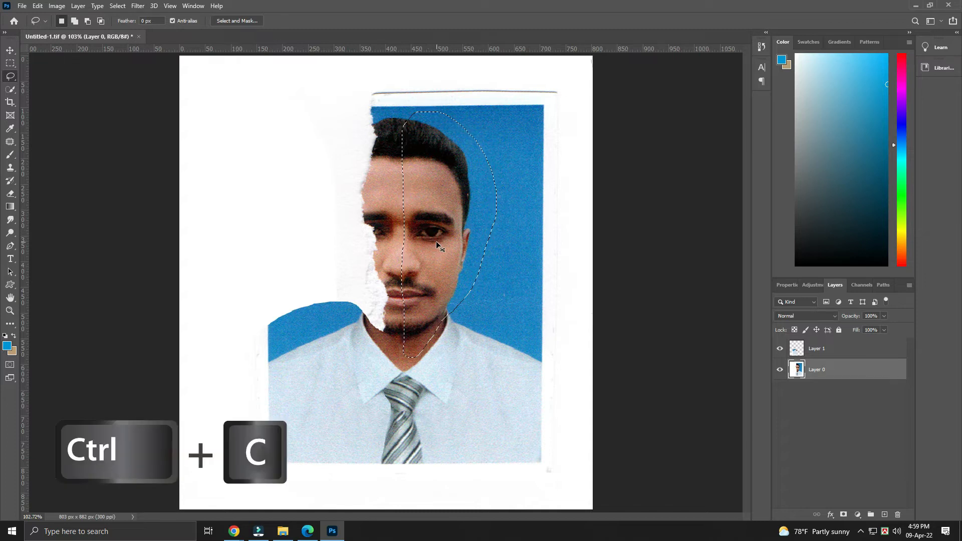
key(ctrl+v)
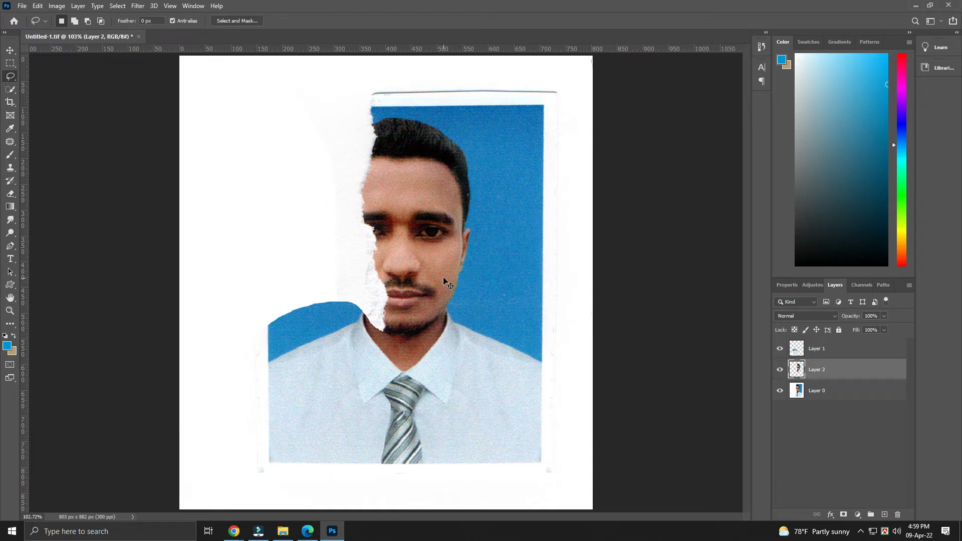
Step: Flip the copied half face horizontally and place it over the torn half to complete the head
key(ctrl+t)
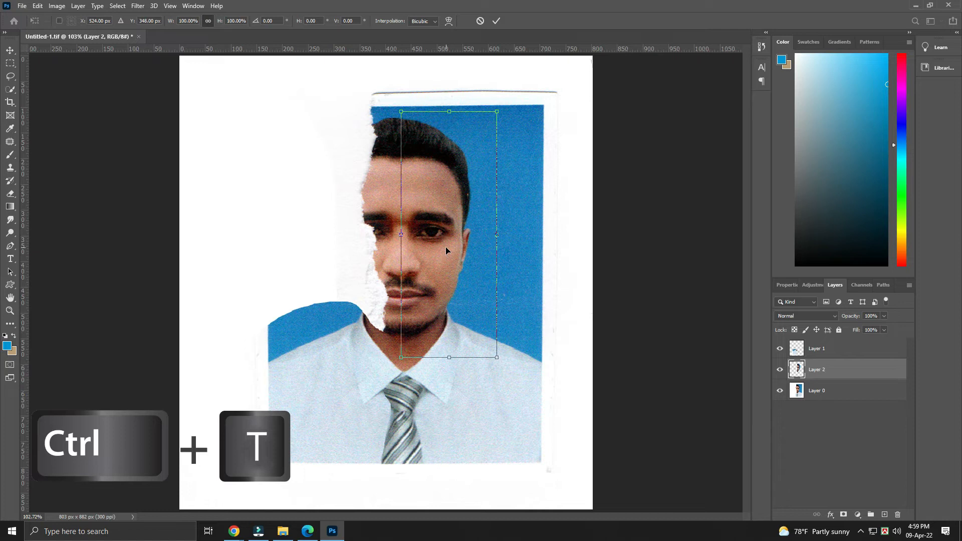
right_click(446, 247)
click(489, 418)
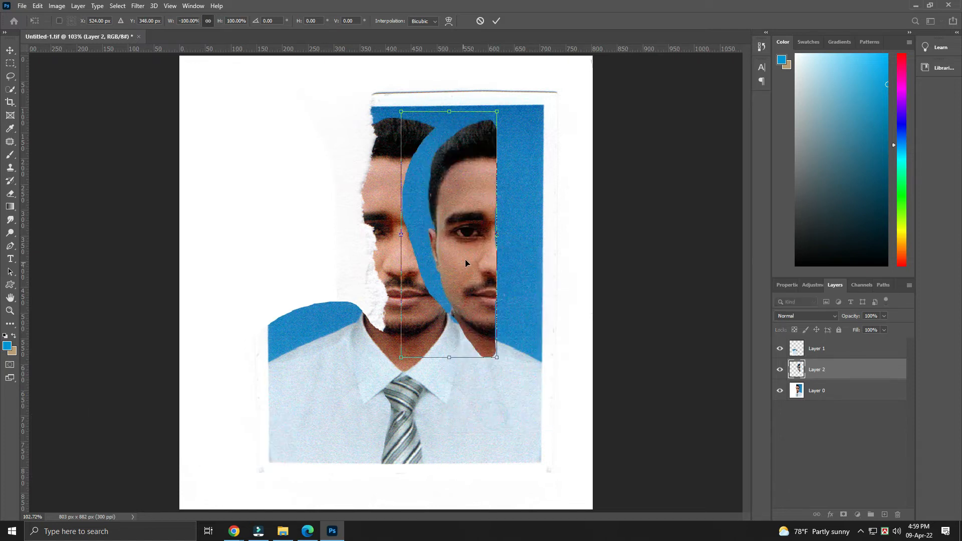
drag(450, 258, 363, 257)
key(Return)
key(l)
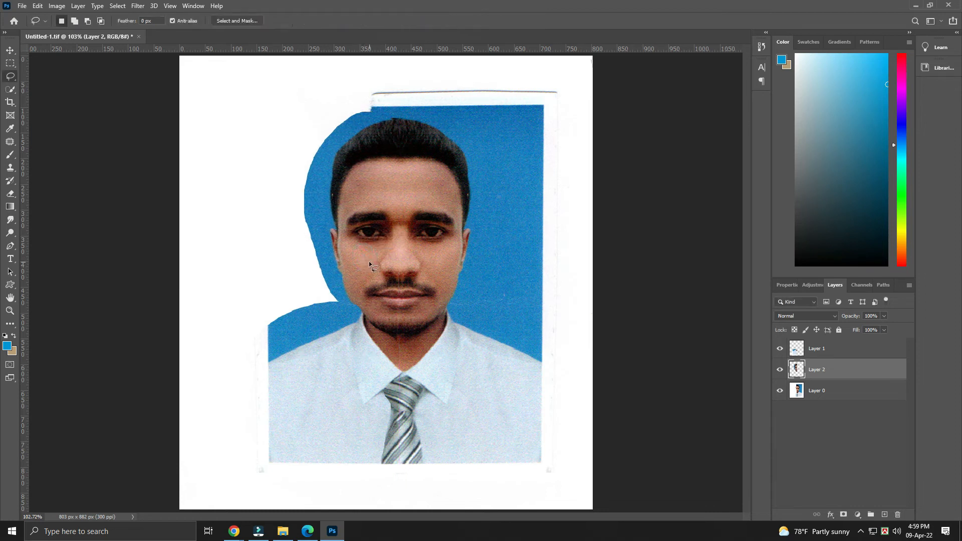
Step: Nudge the mirrored half face on Layer 2 slightly inward so both halves line up along the center
key(v)
click(370, 263)
drag(818, 370, 818, 352)
key(ctrl+space)
drag(198, 79, 624, 437)
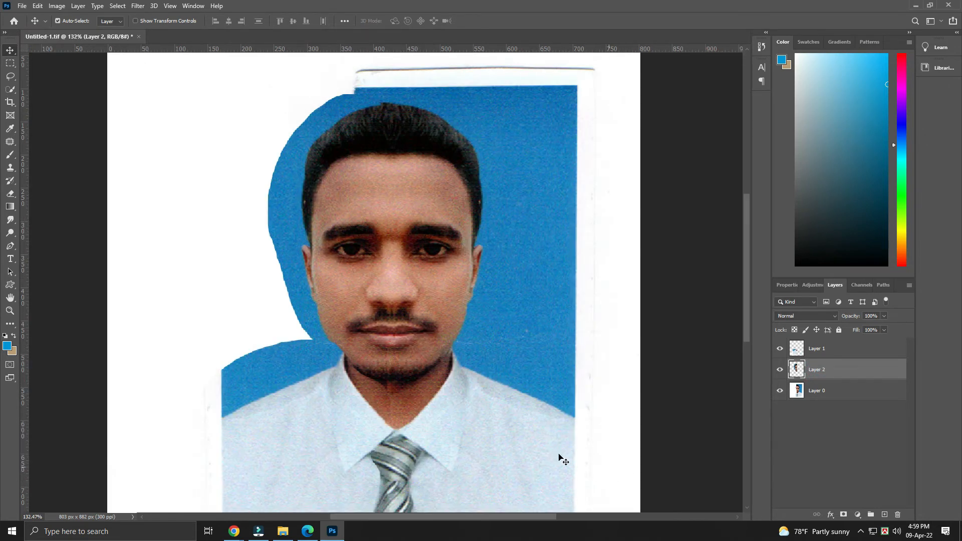
key(Right)
key(Right)
key(Right)
key(Right)
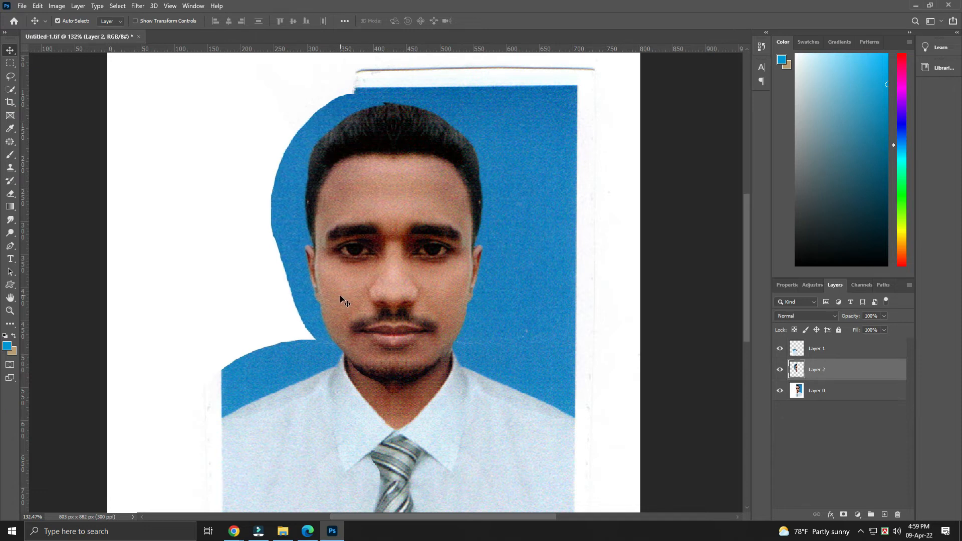
Step: Merge Layer 0, Layer 2 and Layer 1 into a single layer
click(822, 392)
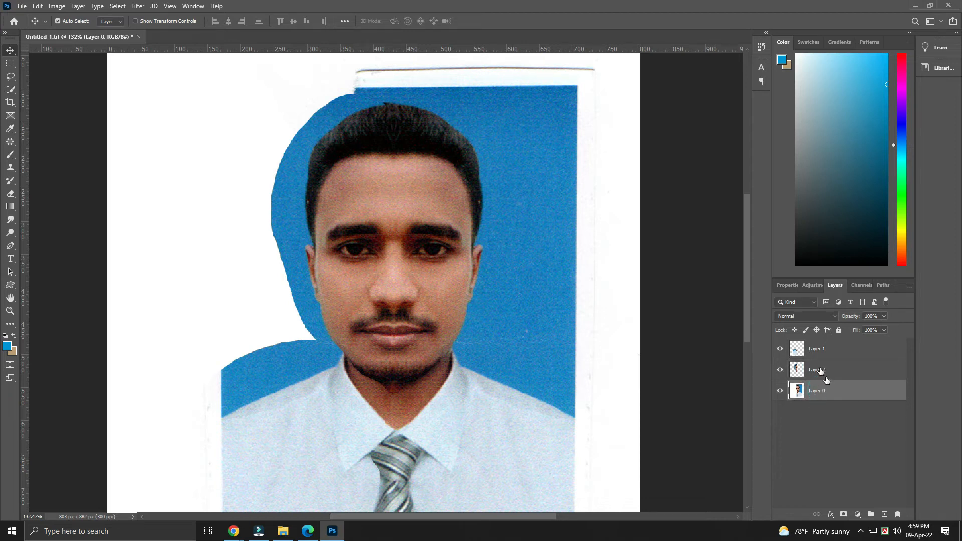
shift+click(827, 371)
shift+click(828, 351)
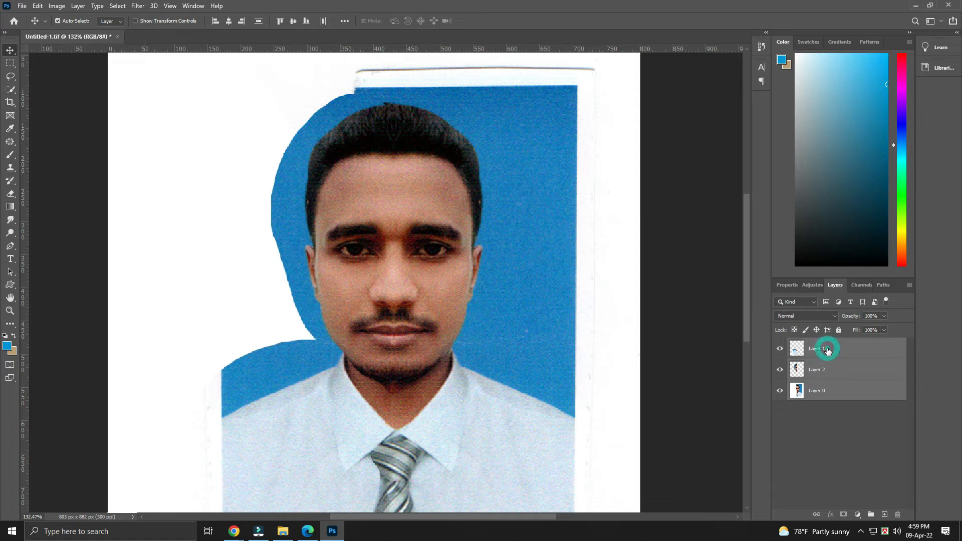
right_click(828, 348)
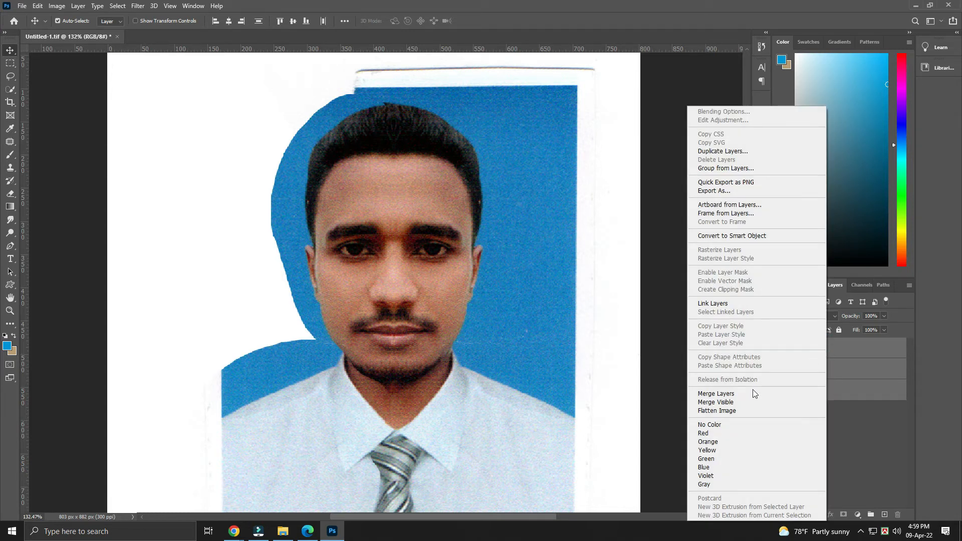
click(718, 394)
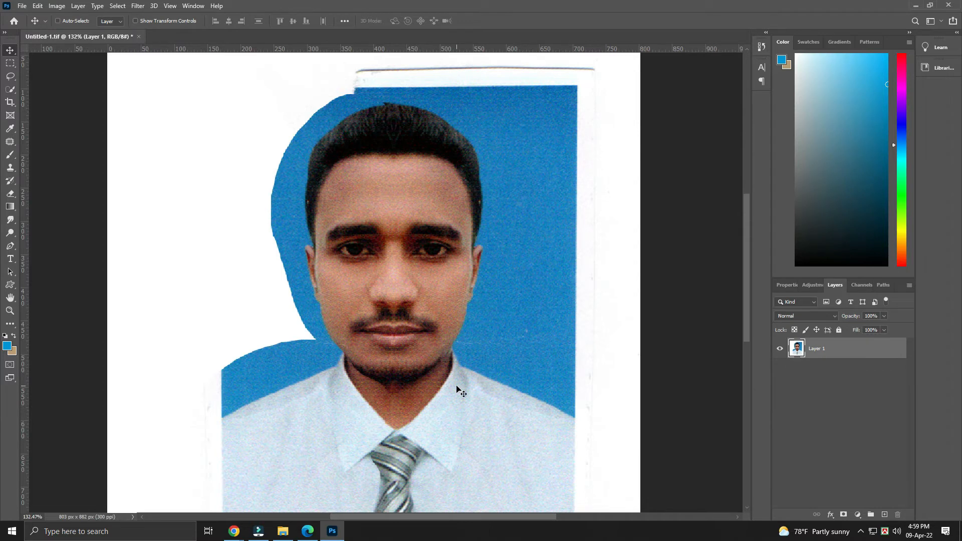
Step: Retouch the center seam on the neck above the collar using the Clone Stamp tool with a 25 px brush
key(ctrl+minus)
drag(290, 185, 606, 455)
key(ctrl)
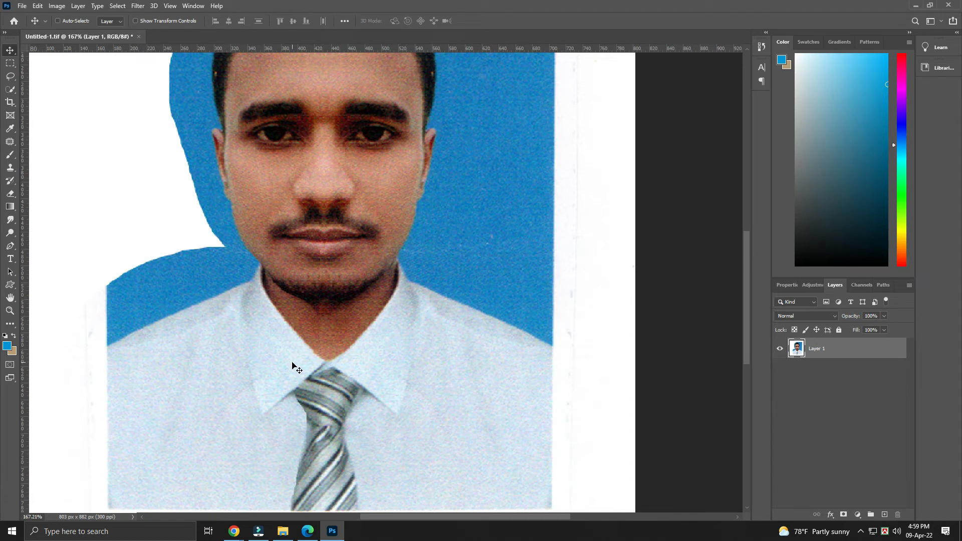
key(ctrl+minus)
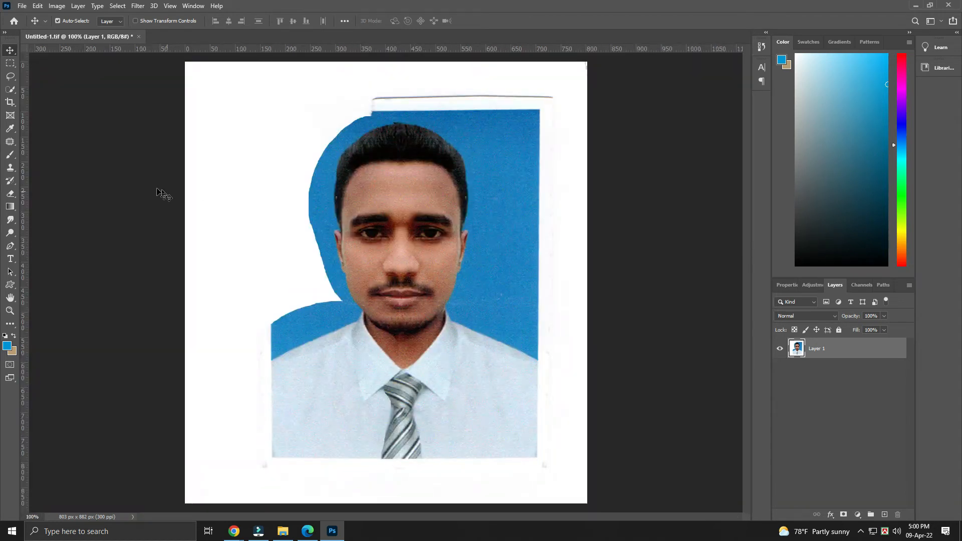
key(s)
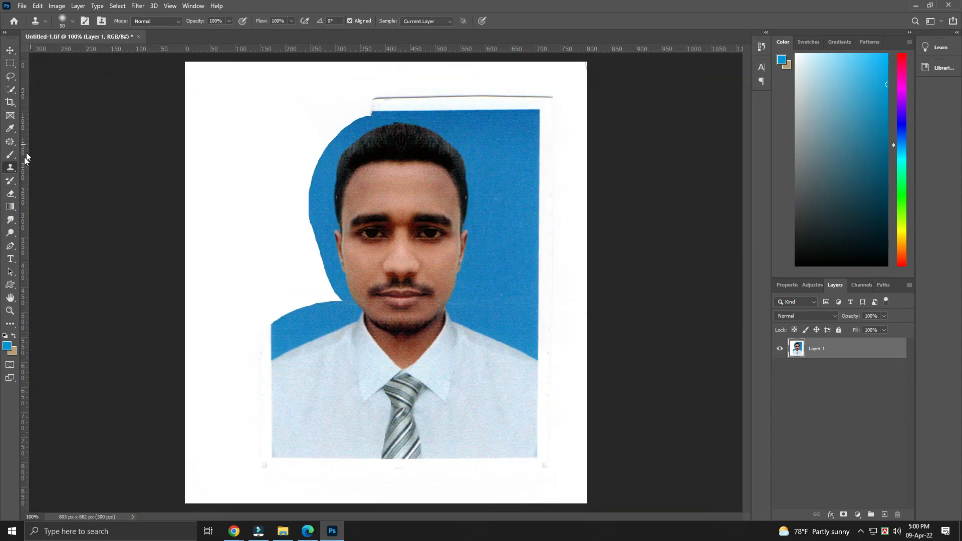
drag(249, 142, 540, 450)
key(bracketleft)
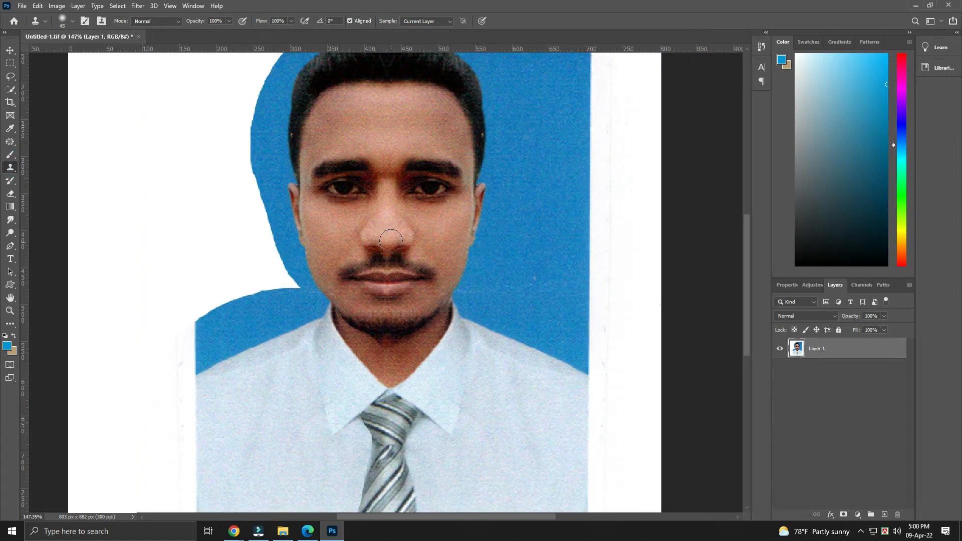
key(bracketleft)
key(bracketleft)
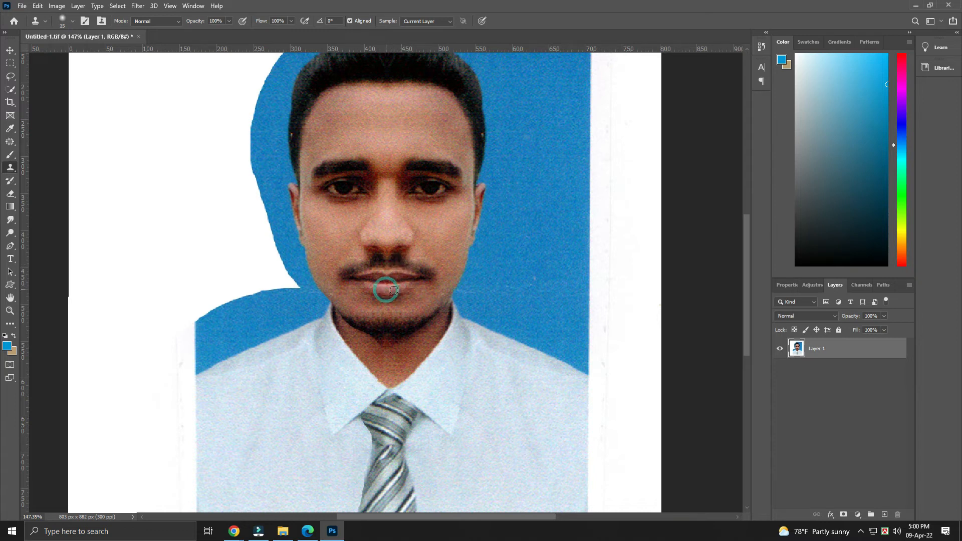
click(391, 362)
click(382, 360)
click(387, 372)
click(387, 366)
Step: Clone skin and hair texture over the center seam at the moustache and between the eyebrows
click(393, 257)
click(390, 260)
click(391, 267)
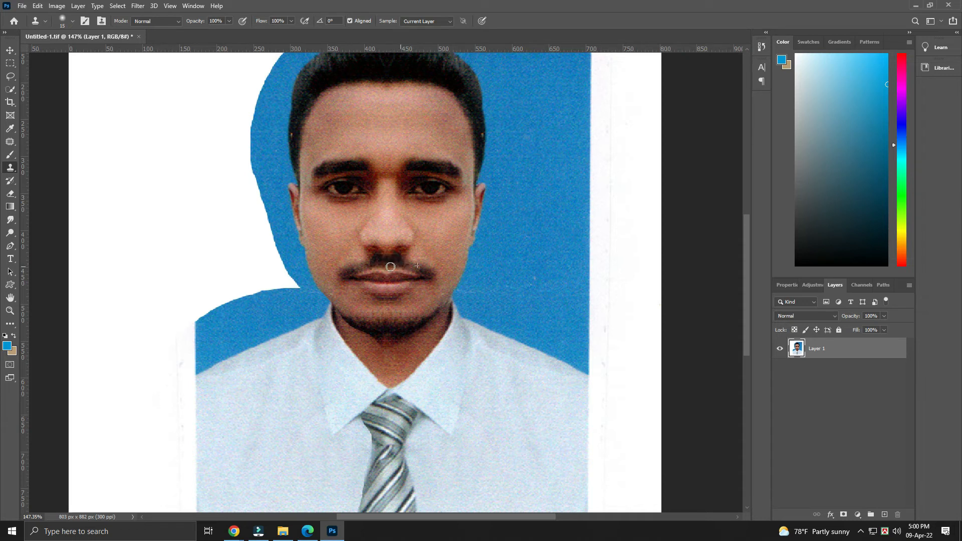
scroll(466, 244, up, 2)
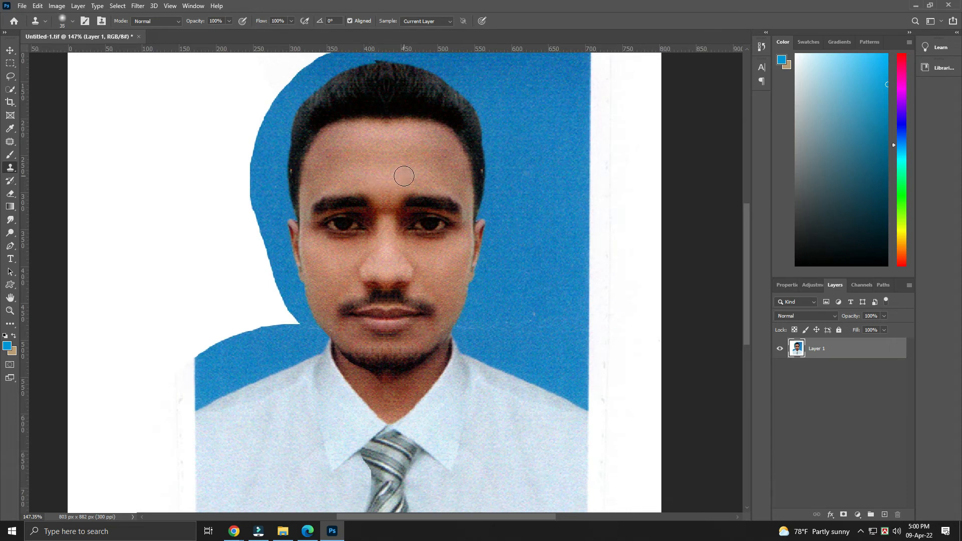
click(387, 186)
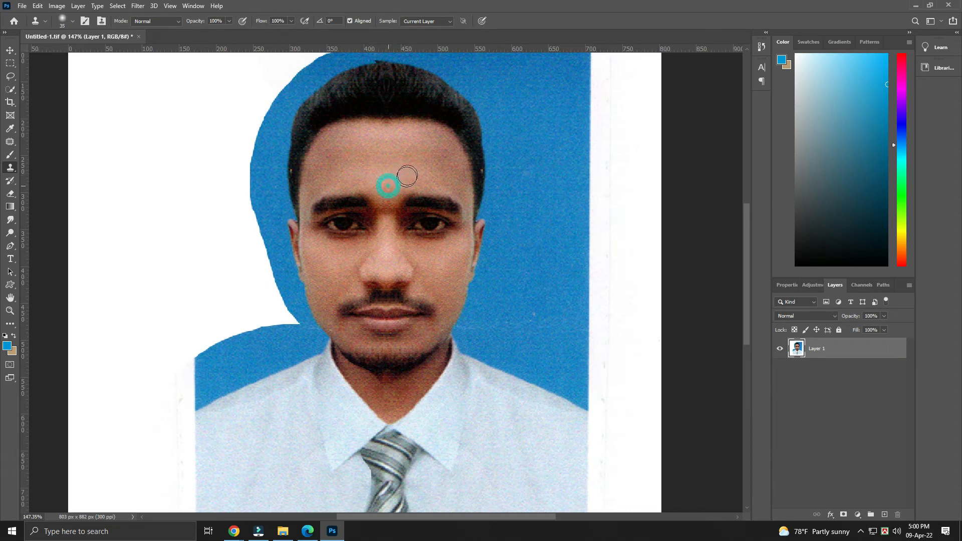
key(ctrl+minus)
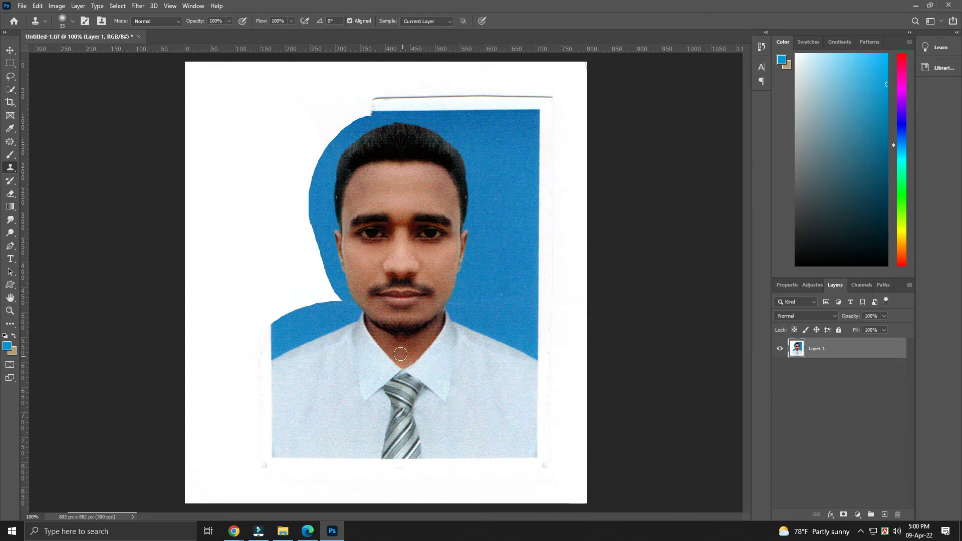
Step: Select the man by marking the blue and white background around him with the Quick Selection tool and inverting the selection
key(bracketleft)
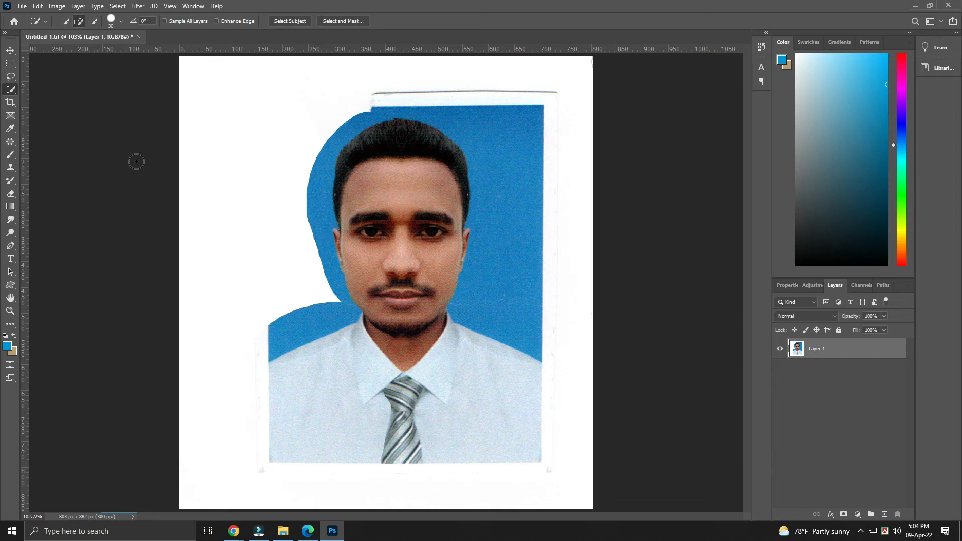
right_click(10, 89)
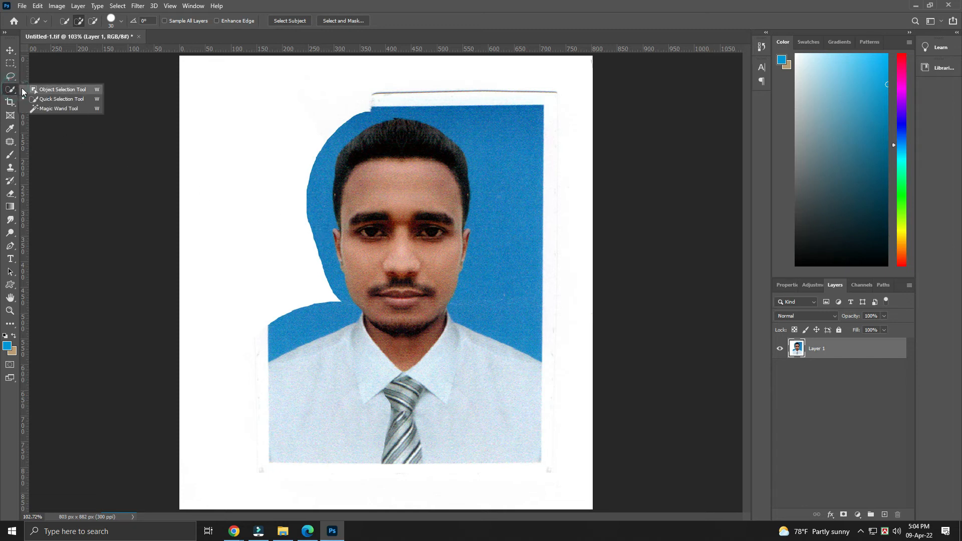
click(47, 100)
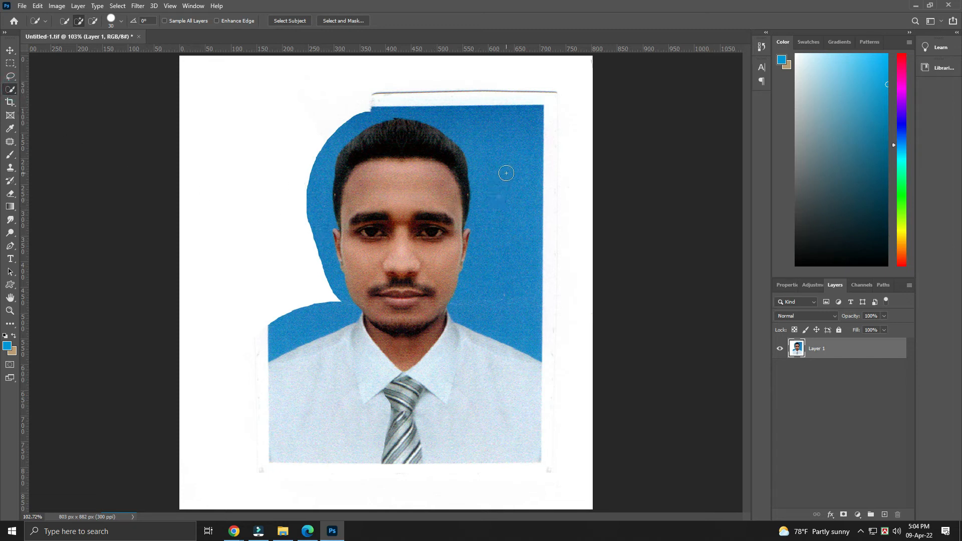
drag(510, 217, 510, 277)
mouse_move(337, 329)
mouse_down()
mouse_move(290, 333)
mouse_move(320, 298)
mouse_move(316, 151)
mouse_up()
drag(550, 290, 596, 354)
click(232, 288)
drag(233, 355, 236, 480)
drag(582, 356, 560, 485)
key(ctrl+shift+i)
Step: Invert the selection to cover the background around the man and feather its edge by 1.5 pixels
click(118, 5)
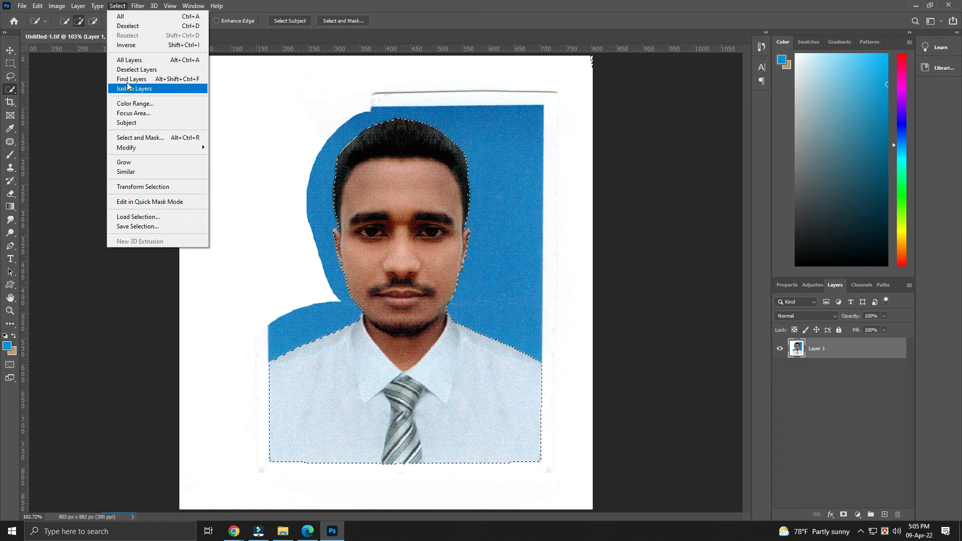
click(126, 45)
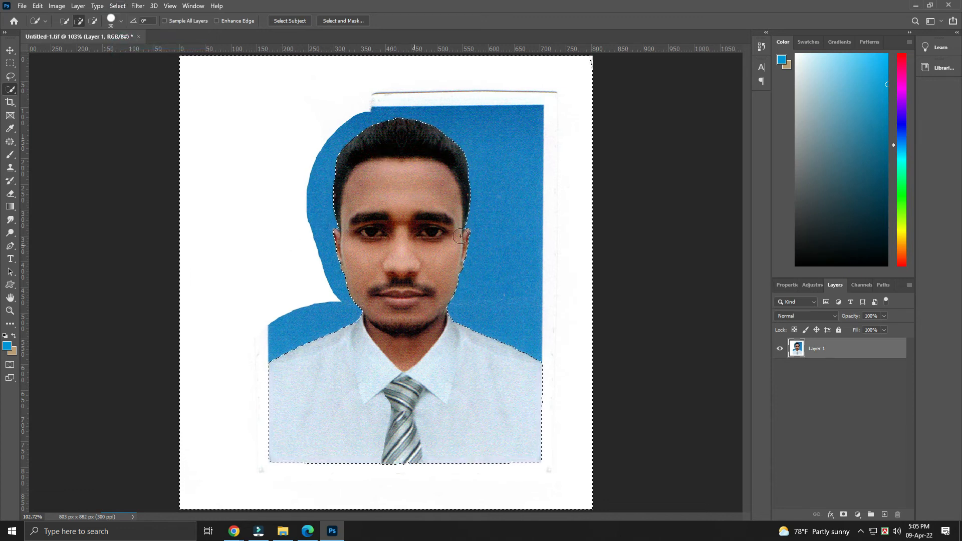
right_click(464, 174)
click(481, 197)
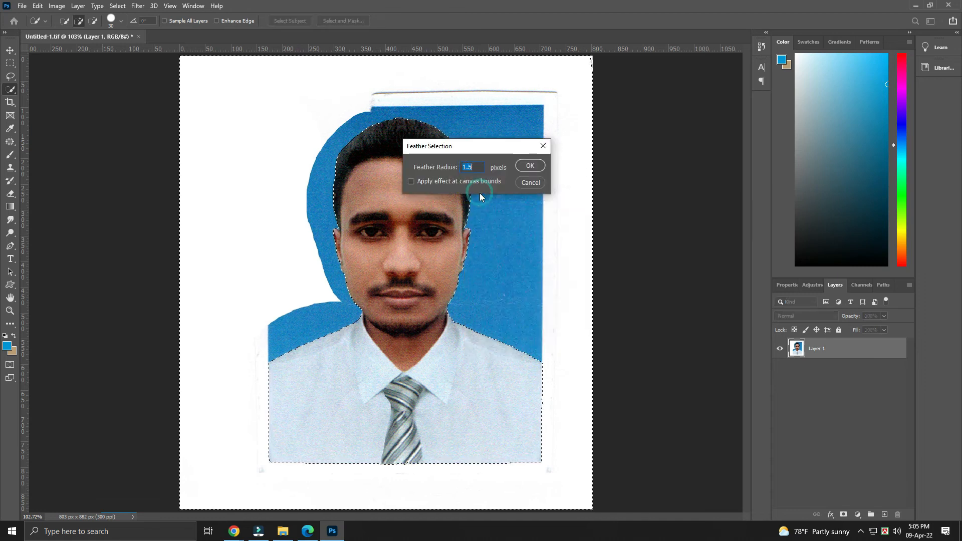
click(529, 166)
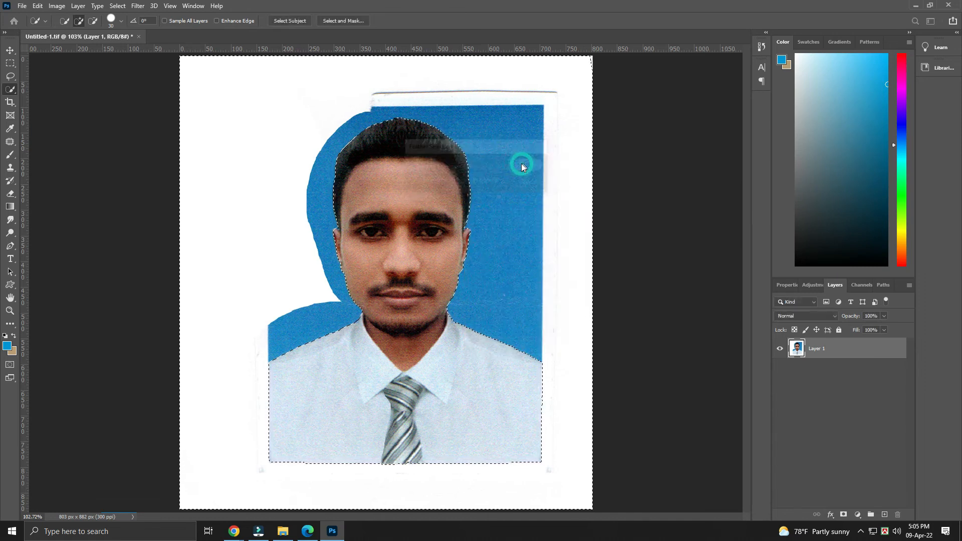
Step: Fill the selected background with the foreground blue 0095da and deselect
click(7, 345)
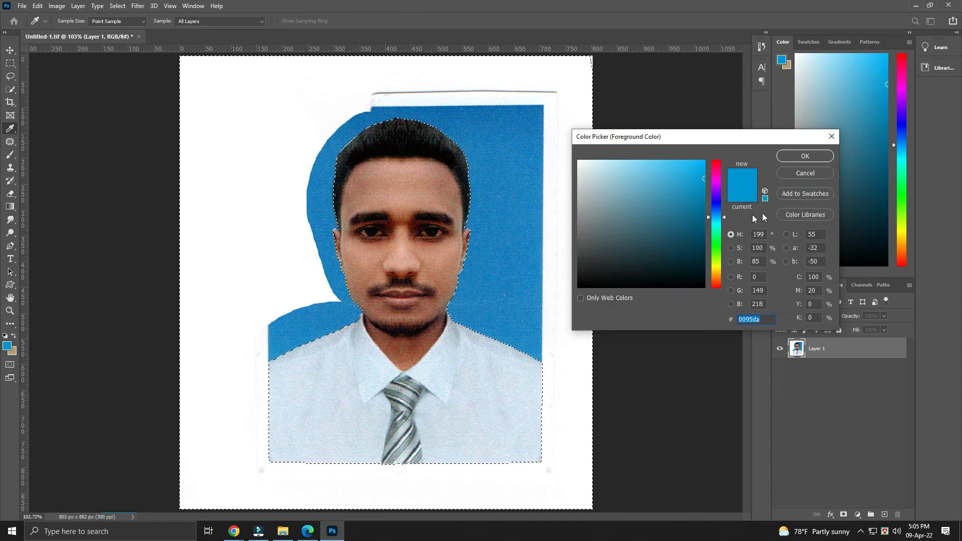
click(805, 156)
key(w)
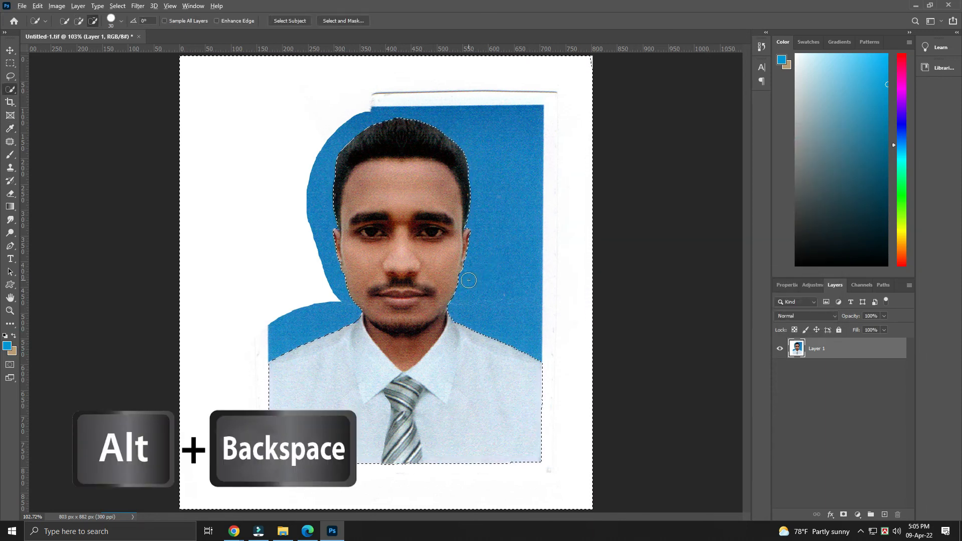
key(alt+BackSpace)
key(ctrl+d)
key(ctrl+1)
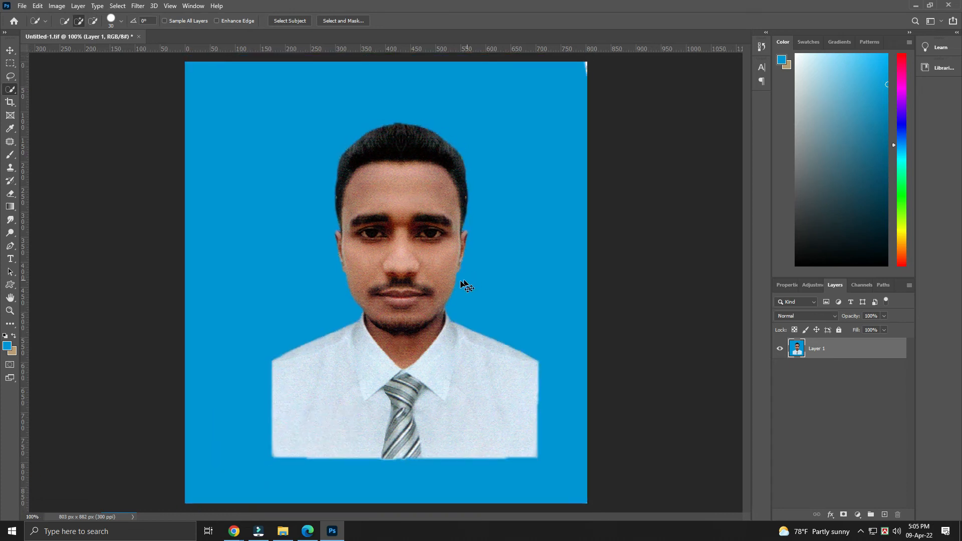
key(ctrl+minus)
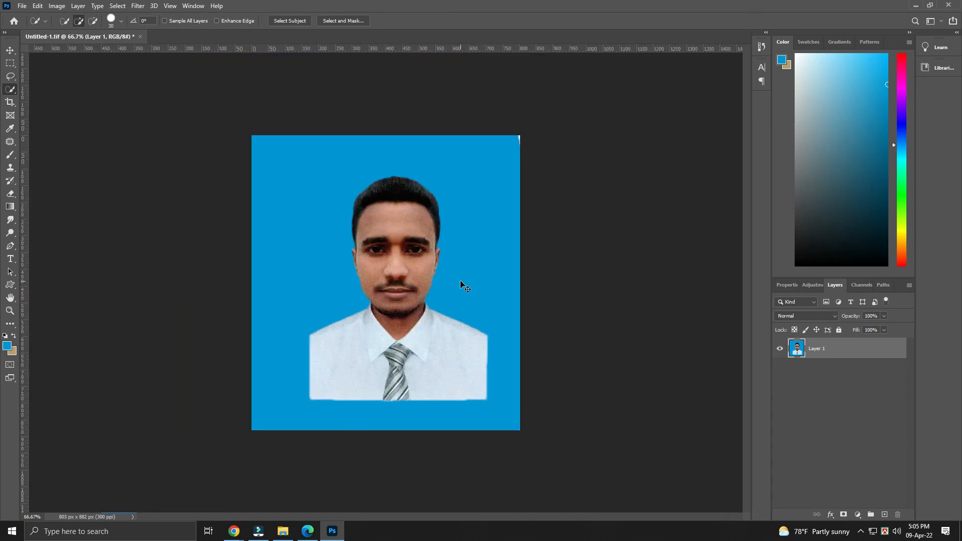
key(ctrl+0)
key(v)
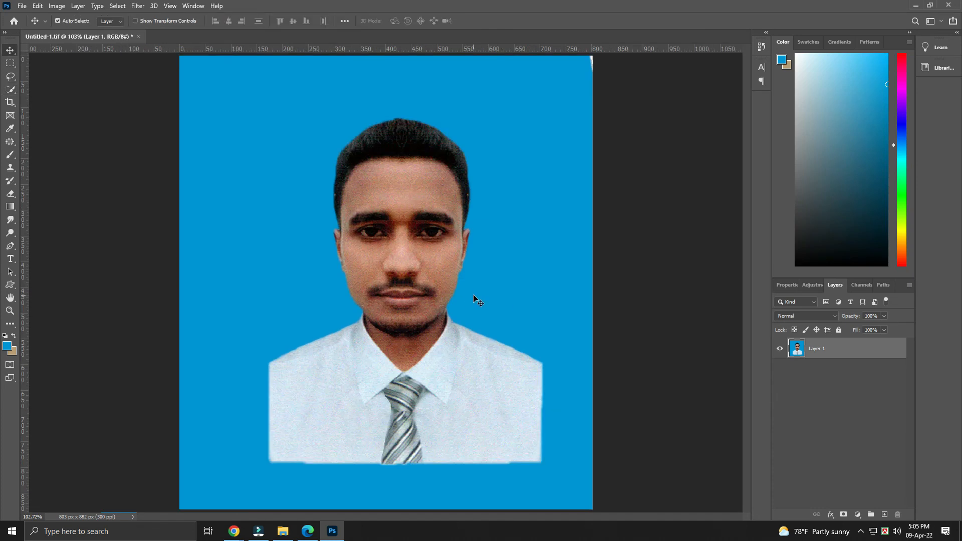
key(ctrl+1)
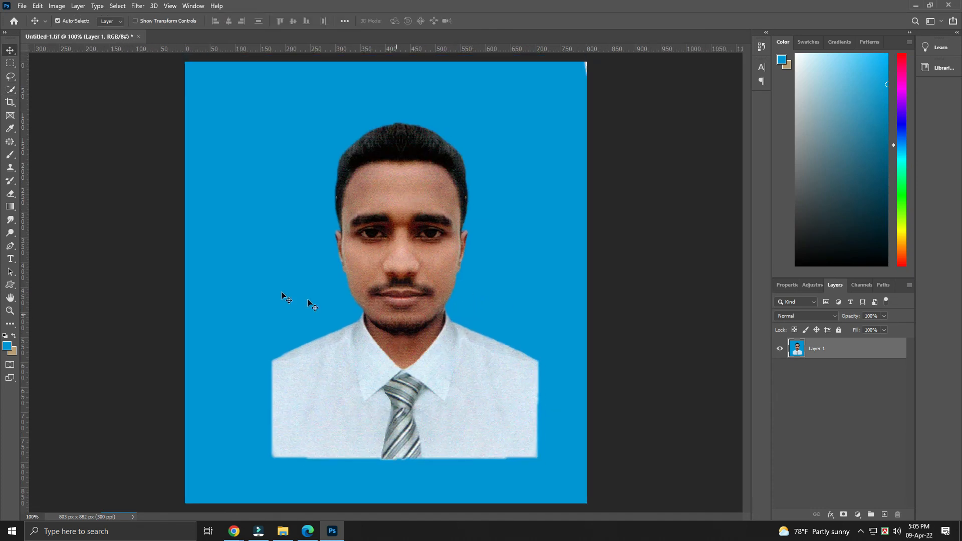
Step: Crop the image closely around the man's head and shoulders to about 527 x 698 px, cutting off the shirt's lower edge
click(13, 103)
click(53, 104)
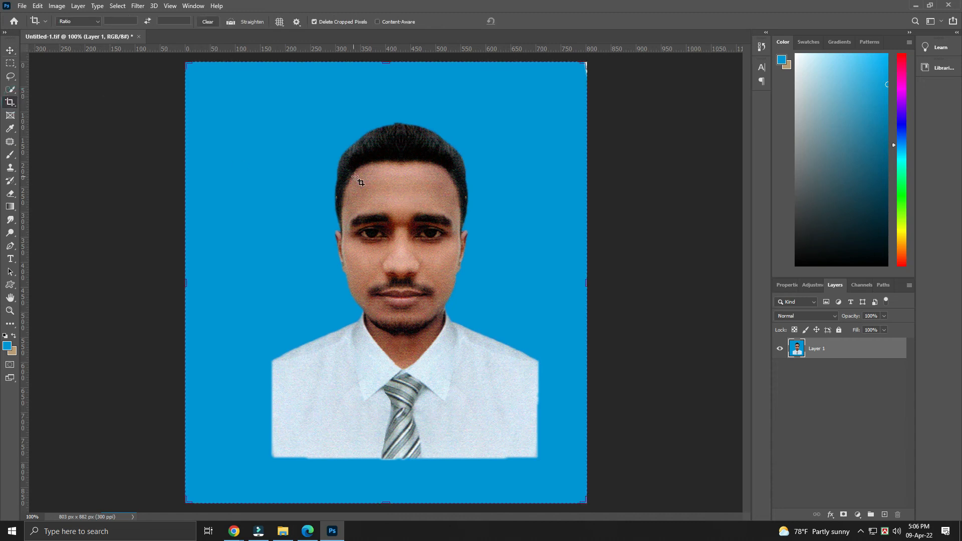
key(ctrl+minus)
drag(520, 136, 485, 175)
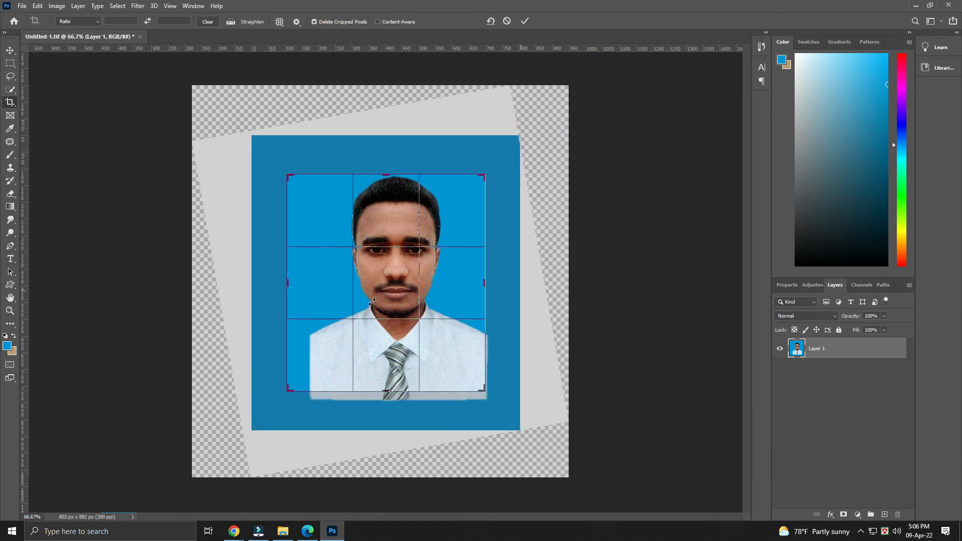
drag(289, 293, 299, 289)
drag(393, 175, 390, 188)
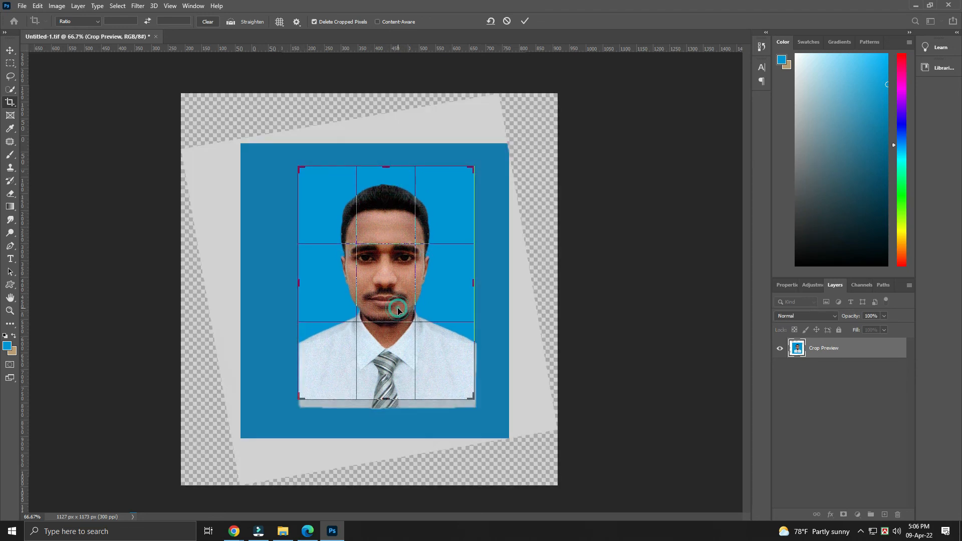
double_click(395, 307)
key(ctrl+0)
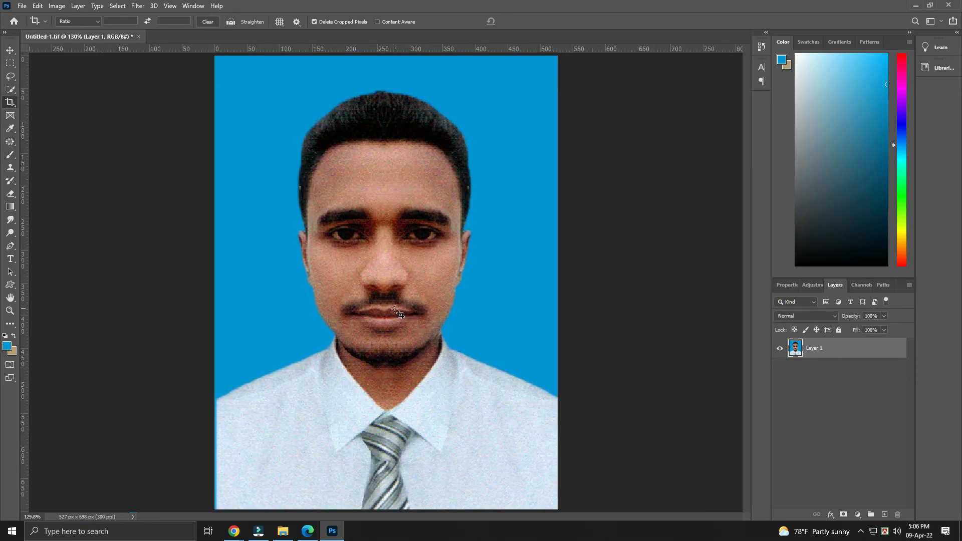
Step: Smooth the grain on Layer 1 with the Smart Blur filter at radius 3.0 and threshold 19.4
key(v)
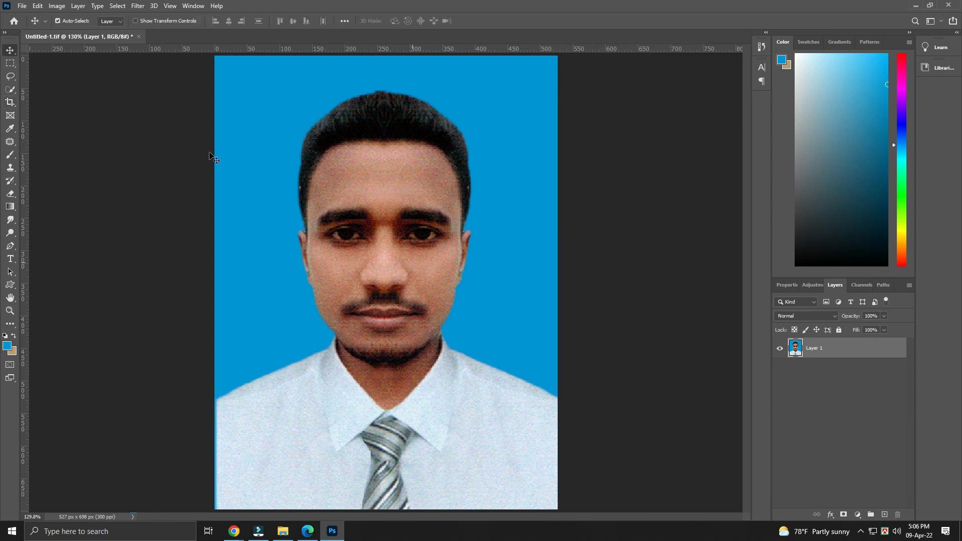
click(139, 6)
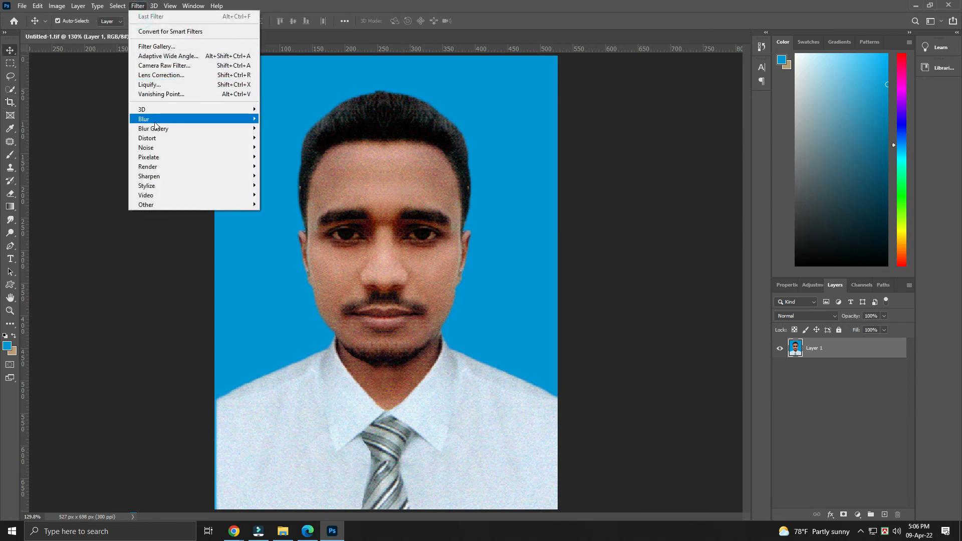
mouse_move(156, 120)
click(286, 204)
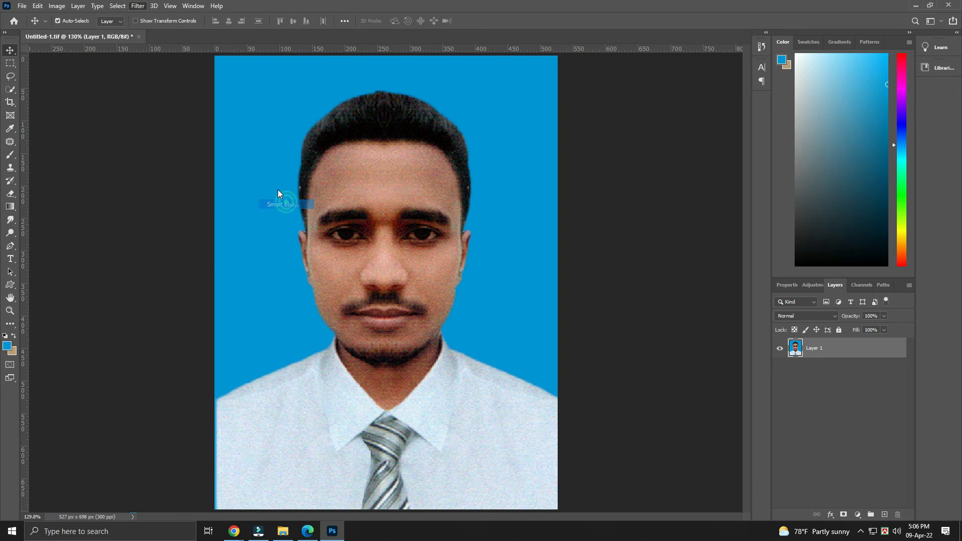
click(422, 290)
mouse_move(421, 291)
mouse_down()
mouse_move(402, 293)
mouse_move(414, 292)
mouse_up()
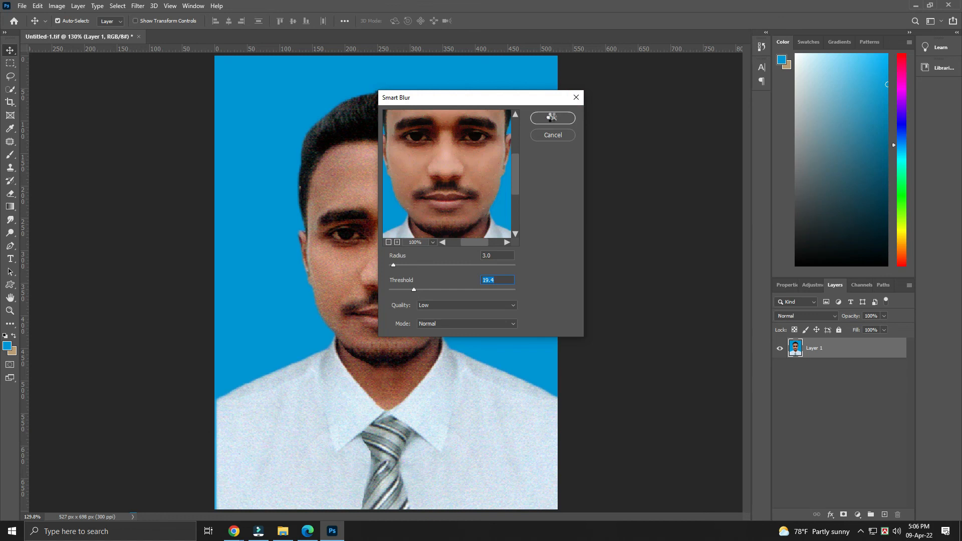
click(553, 118)
key(ctrl+1)
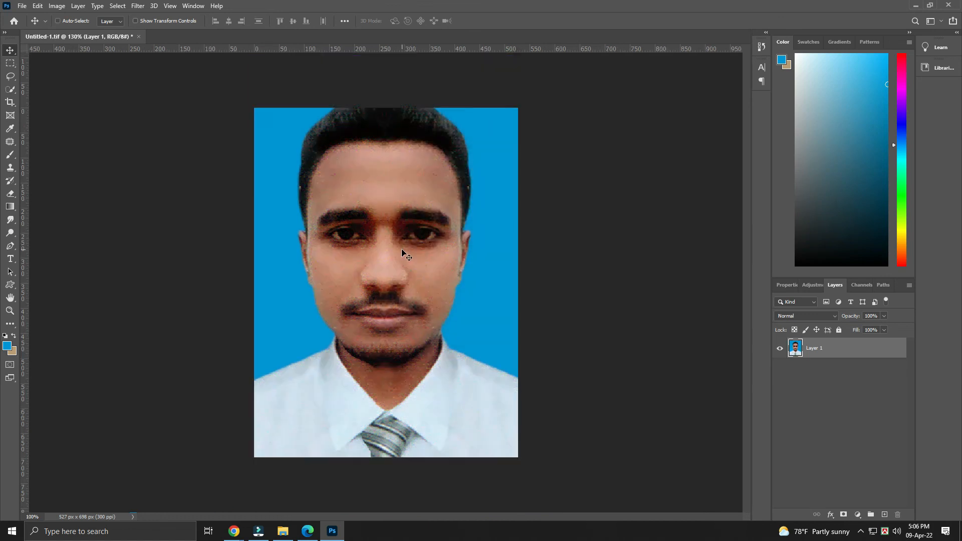